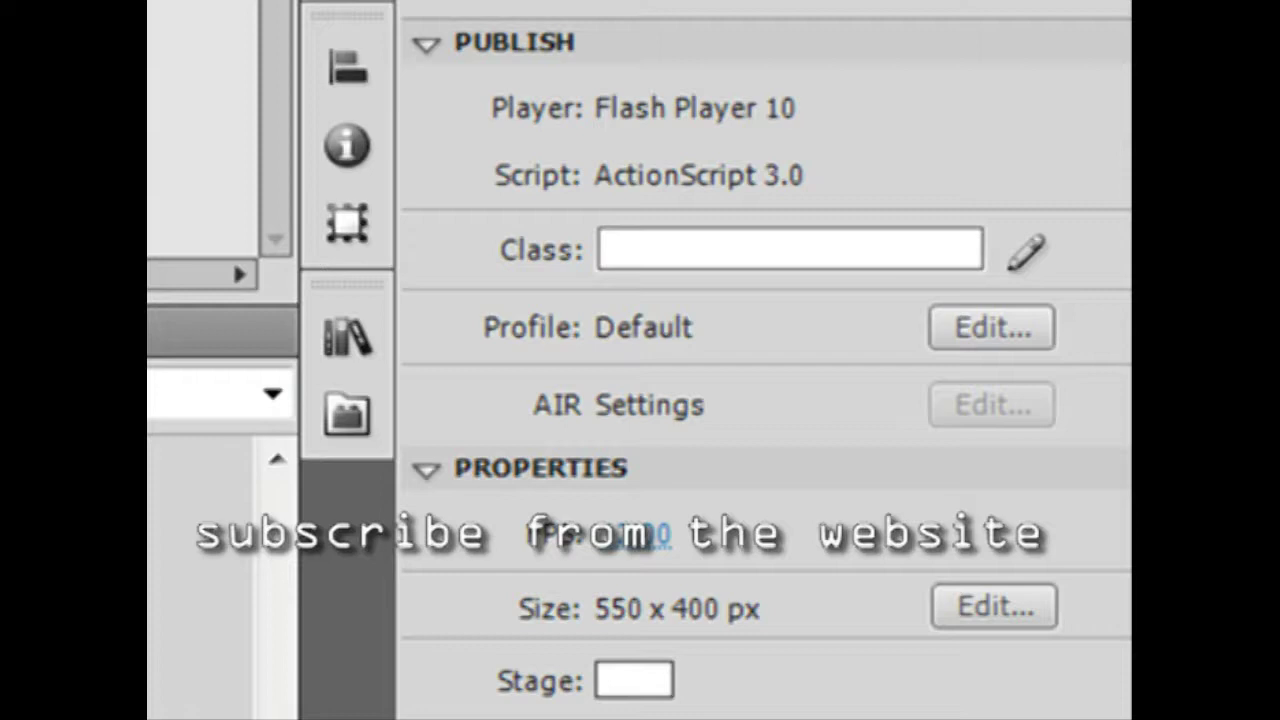
Step: Set the stage size to 630 px wide by 790 px tall in Document Properties
{"action": "left_click", "coordinate": [975, 612]}
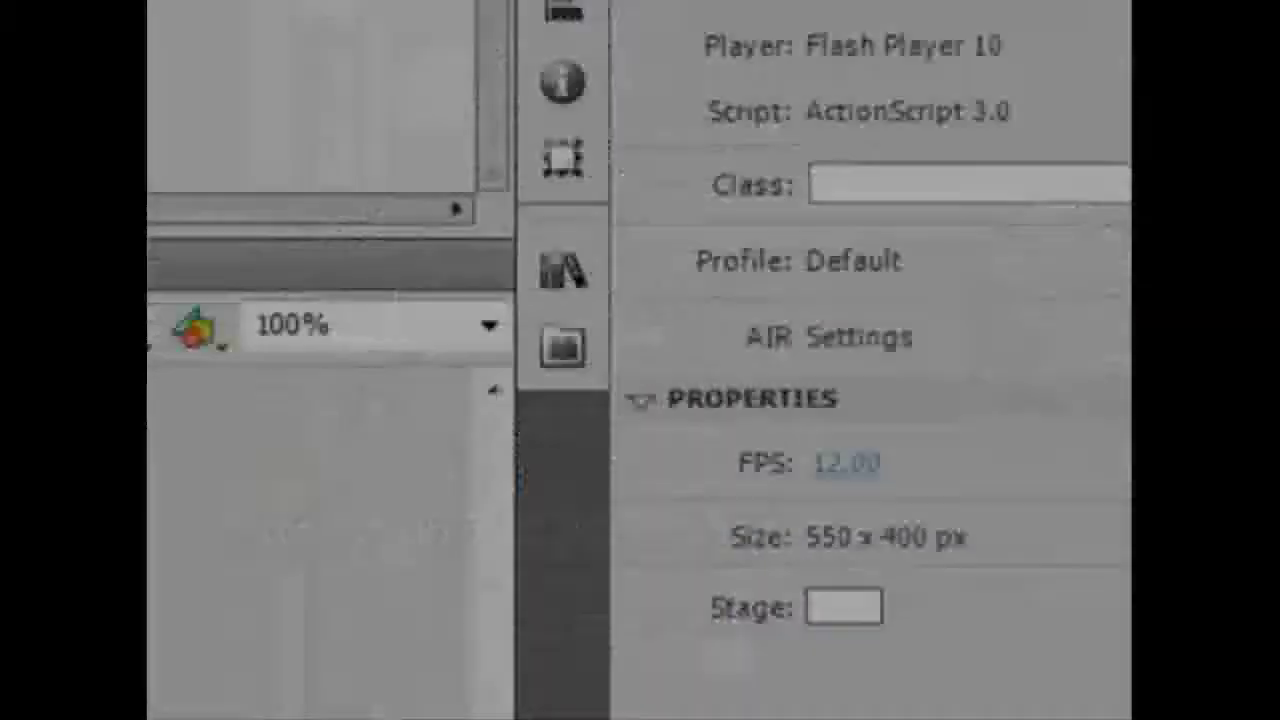
{"action": "type", "text": "630"}
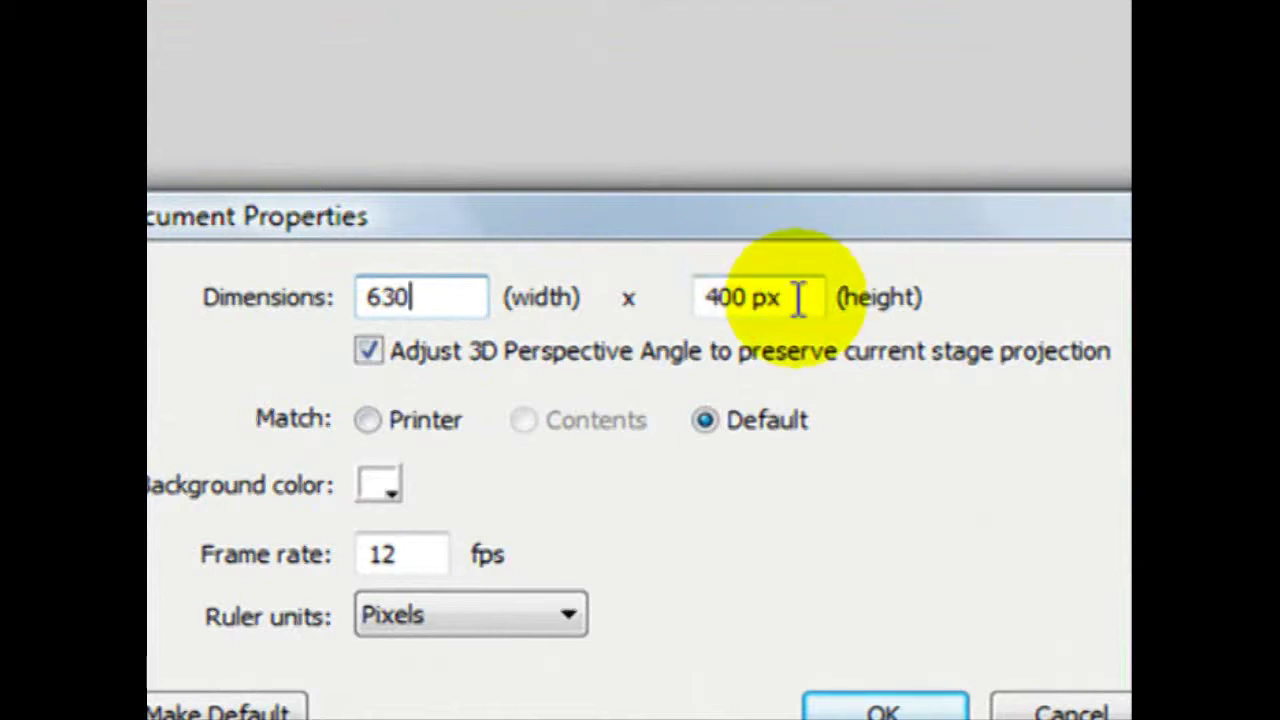
{"action": "key", "text": "Tab"}
{"action": "type", "text": "790"}
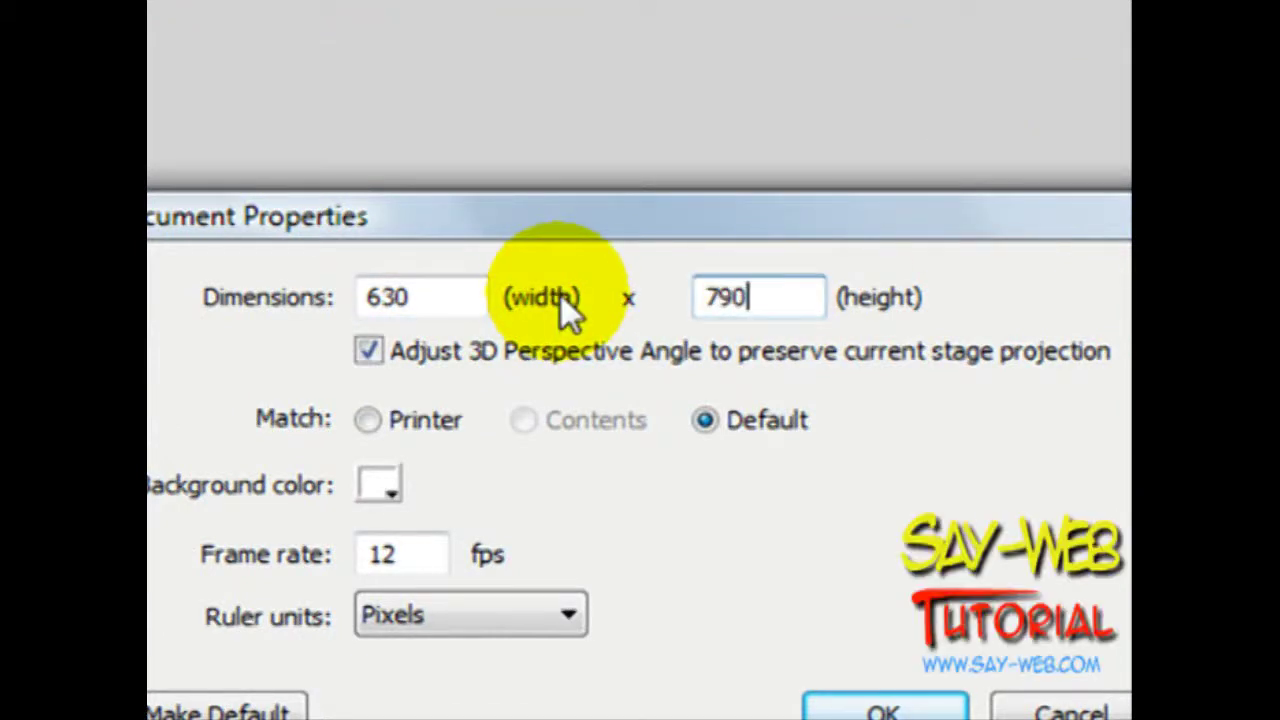
{"action": "left_click", "coordinate": [882, 708]}
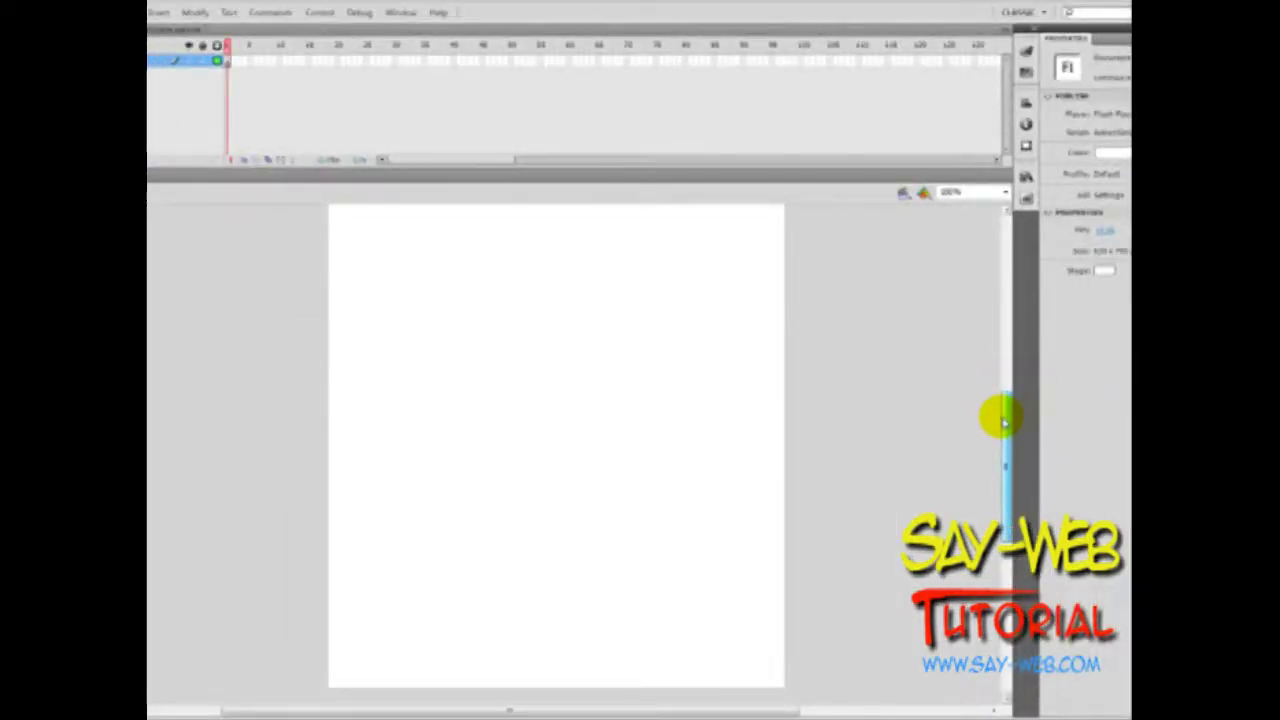
{"action": "left_click_drag", "start_coordinate": [1003, 440], "coordinate": [1001, 465]}
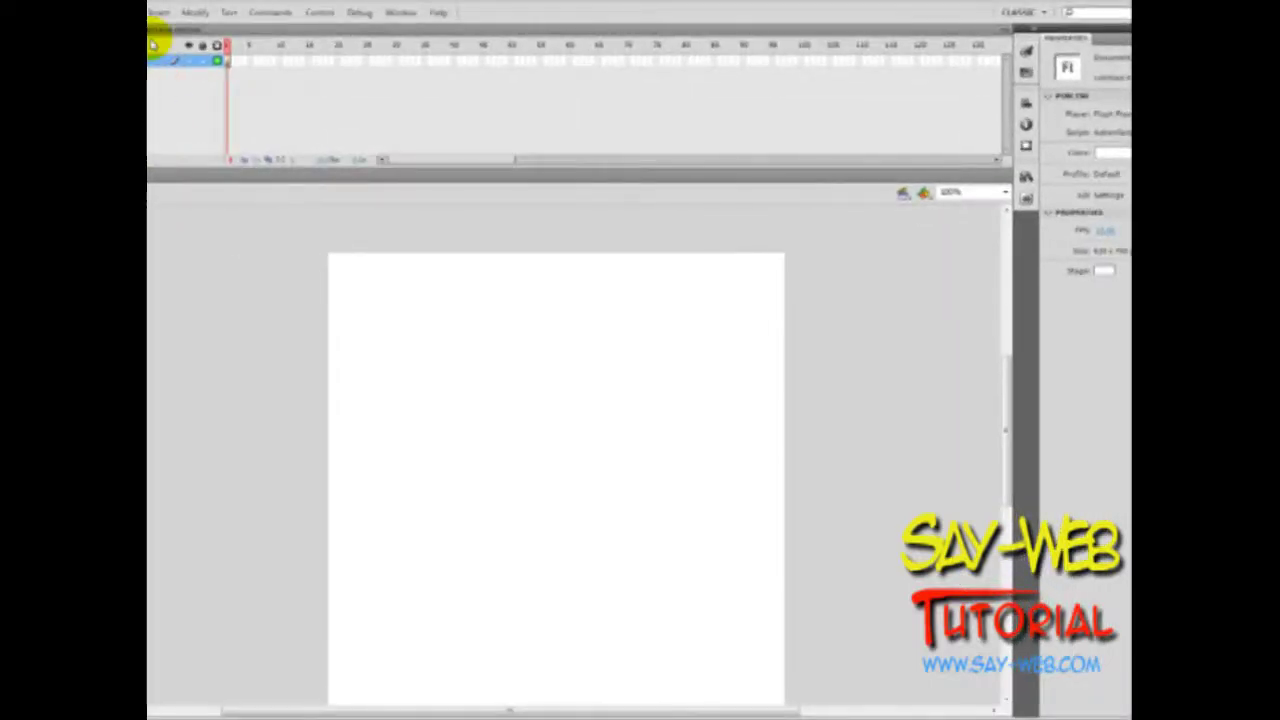
Step: Insert a new Movie Clip symbol named 'cube' and enter its editing mode
{"action": "left_click", "coordinate": [160, 12]}
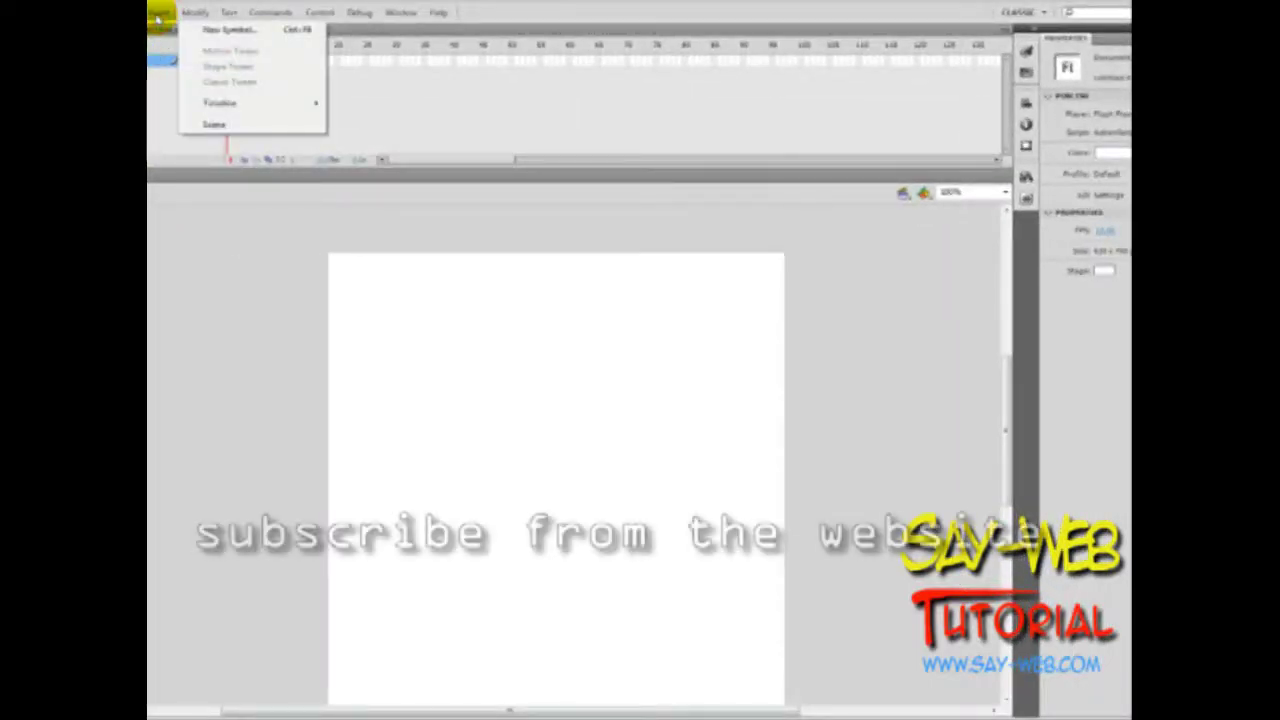
{"action": "mouse_move", "coordinate": [180, 14]}
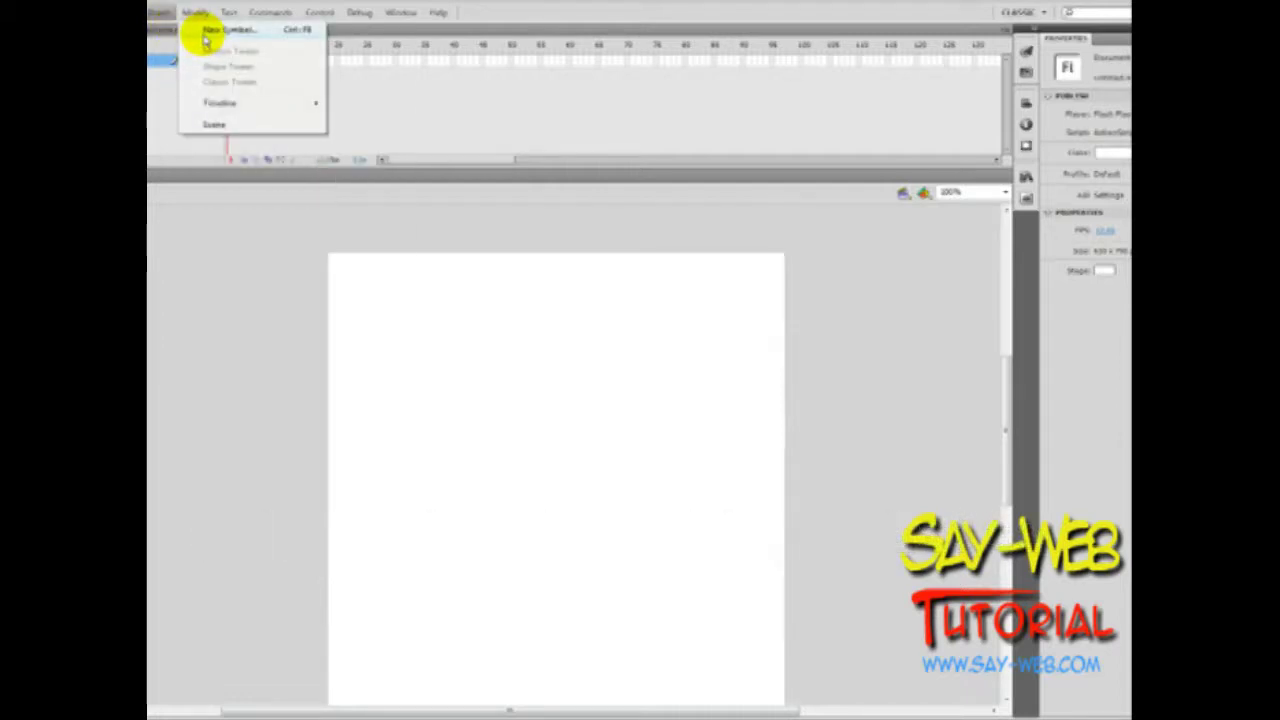
{"action": "left_click", "coordinate": [203, 34]}
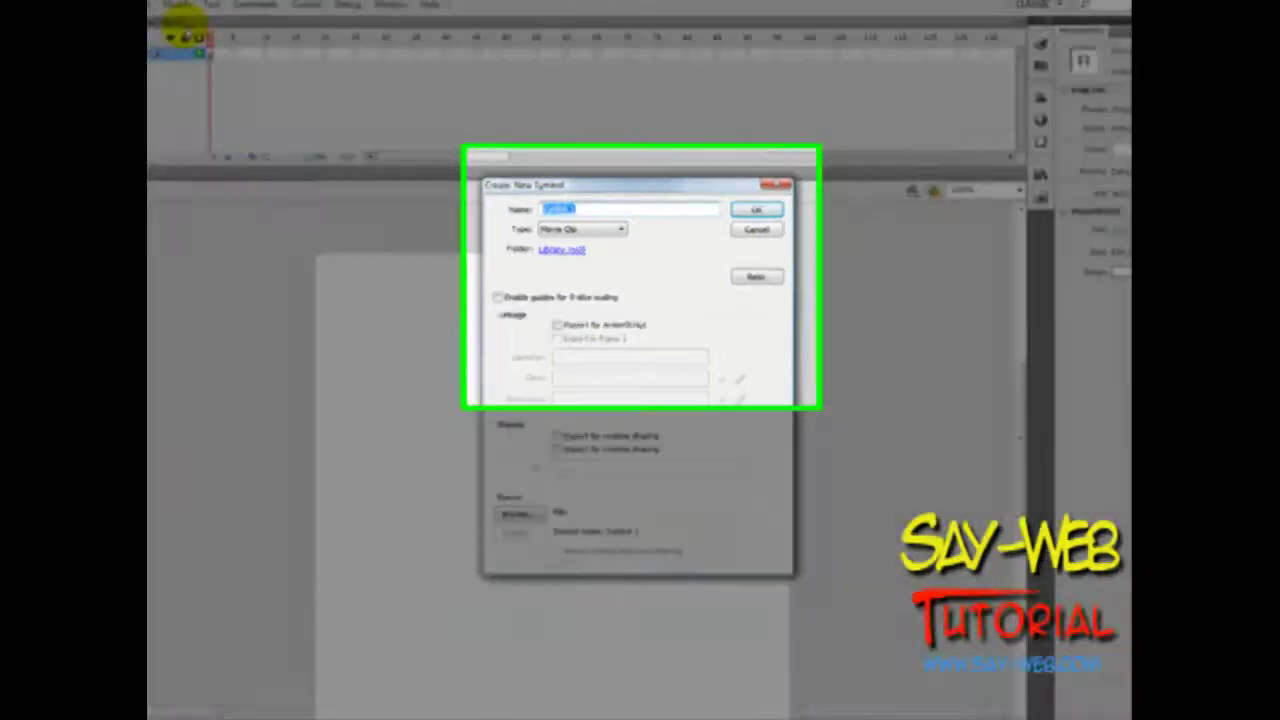
{"action": "type", "text": "cube"}
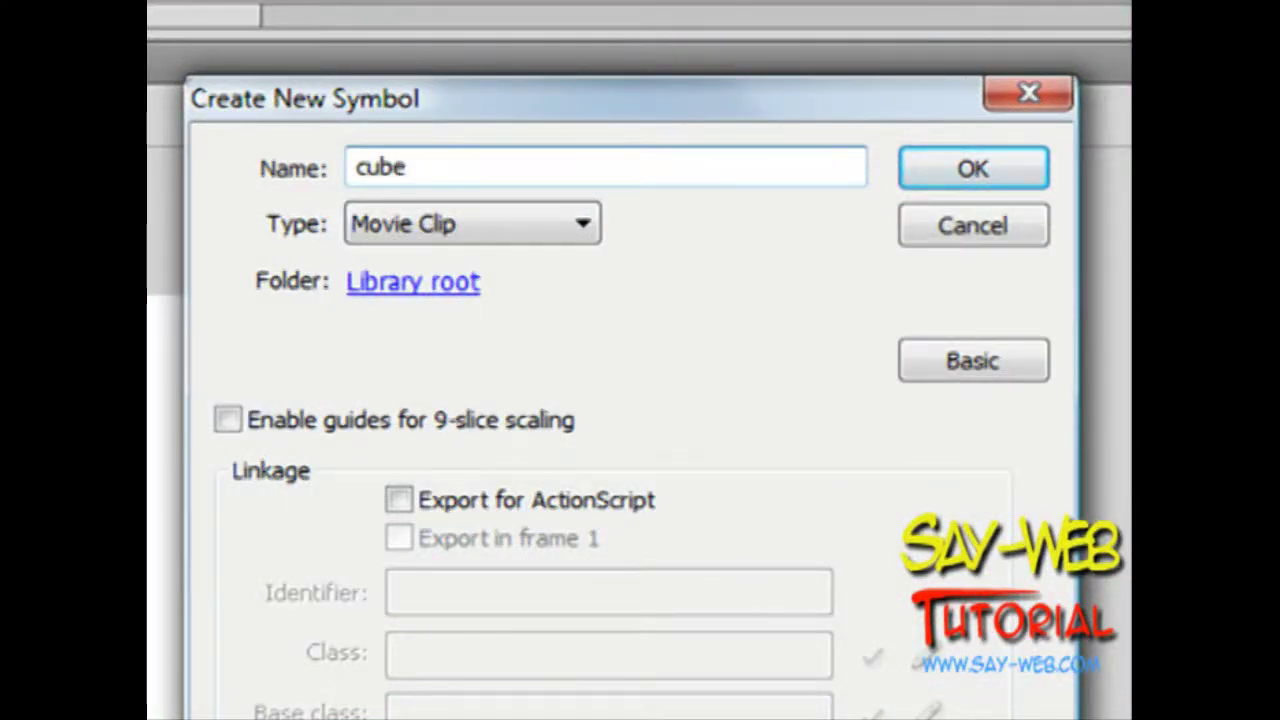
{"action": "key", "text": "Return"}
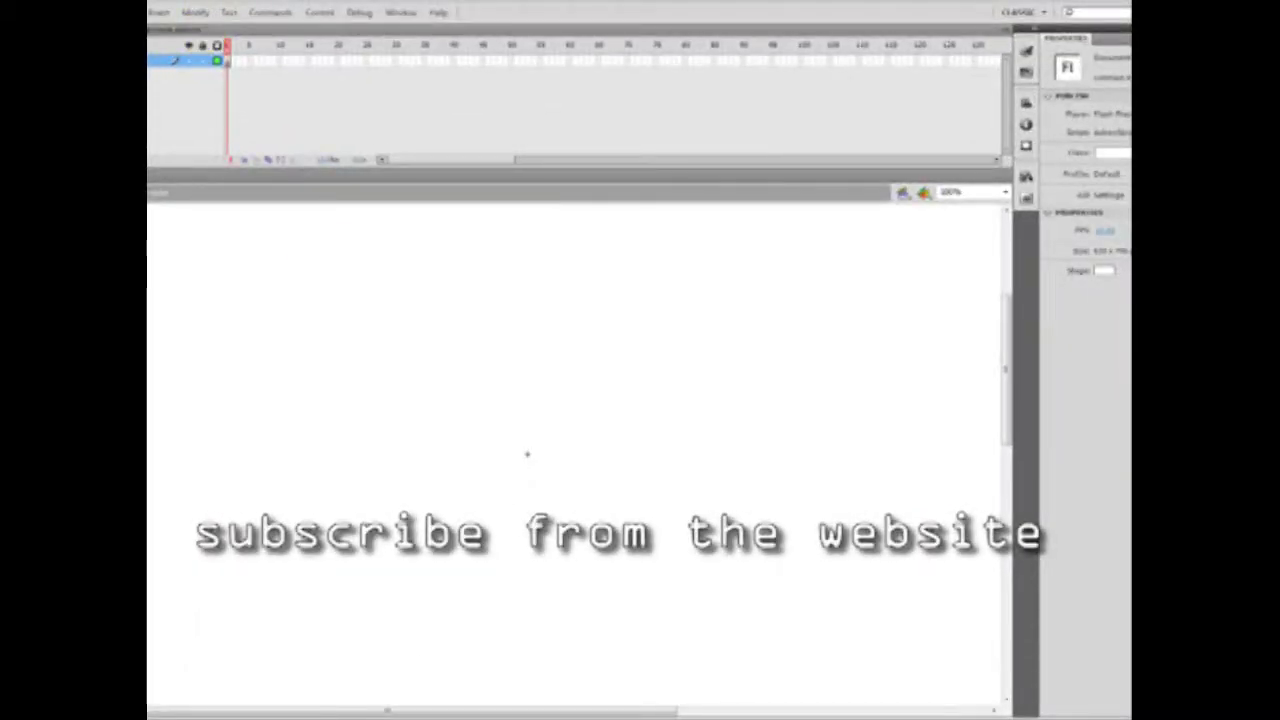
Step: Draw a square with the Rectangle tool and set its width to 30, making it 30 x 30 px
{"action": "key", "text": "r"}
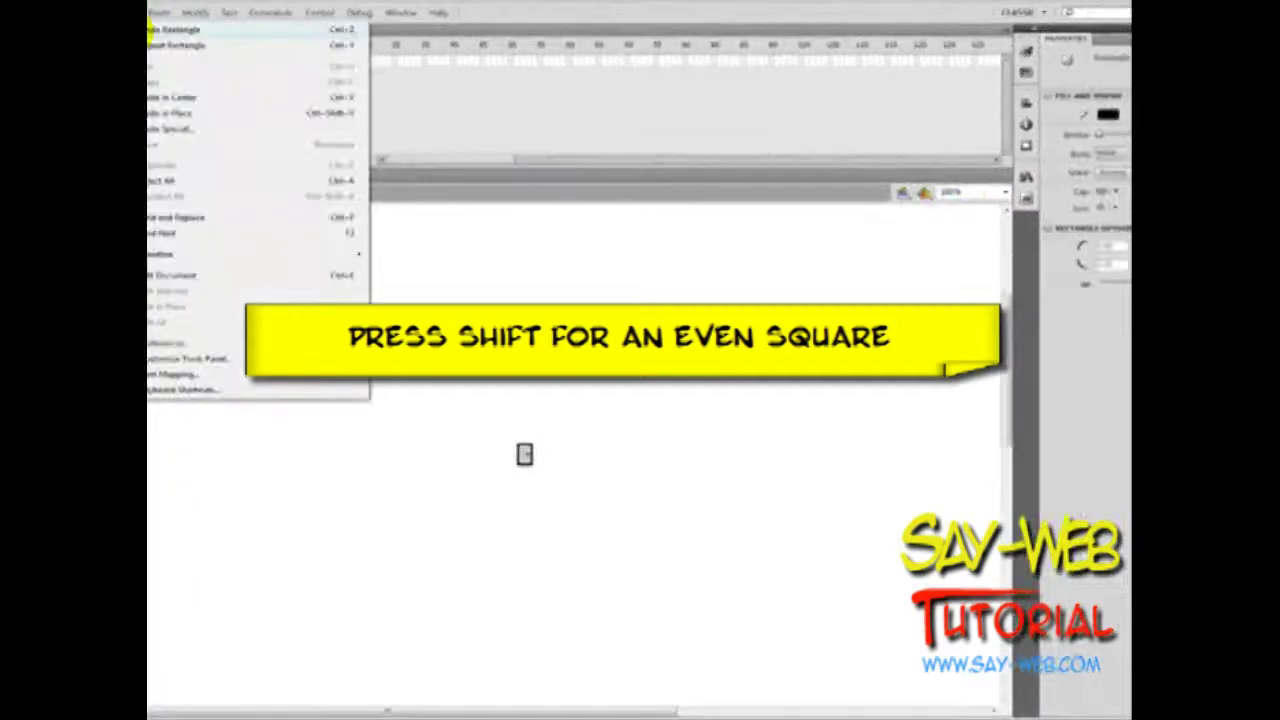
{"action": "left_click", "coordinate": [404, 503]}
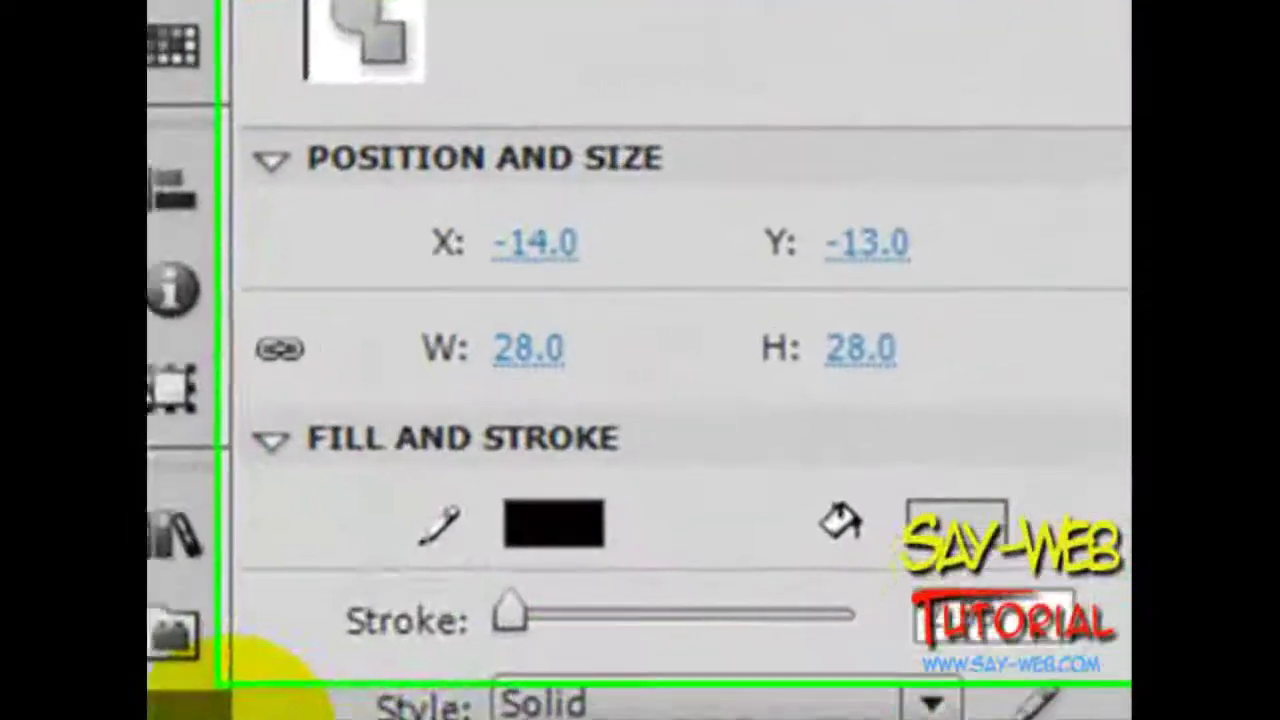
{"action": "left_click", "coordinate": [668, 300]}
{"action": "type", "text": "3"}
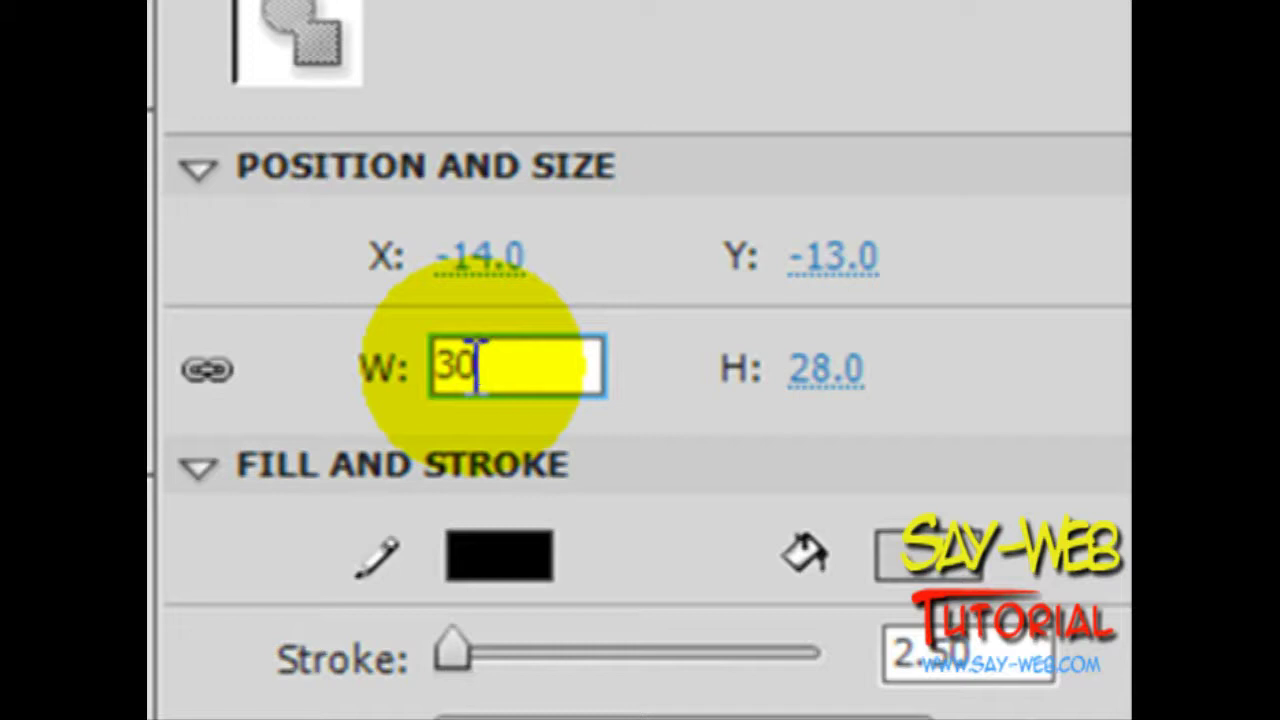
{"action": "type", "text": "0"}
{"action": "key", "text": "Return"}
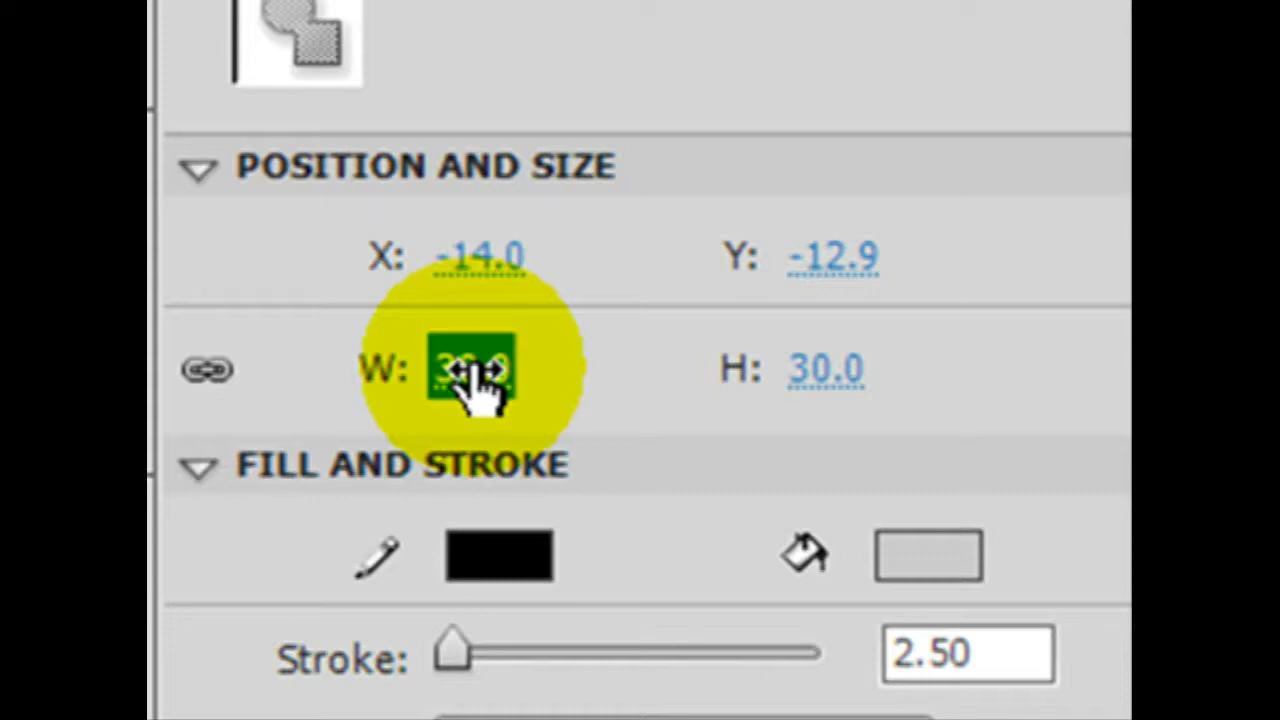
Step: Return to the main scene and insert a new Movie Clip symbol named 'shape'
{"action": "left_click", "coordinate": [474, 372]}
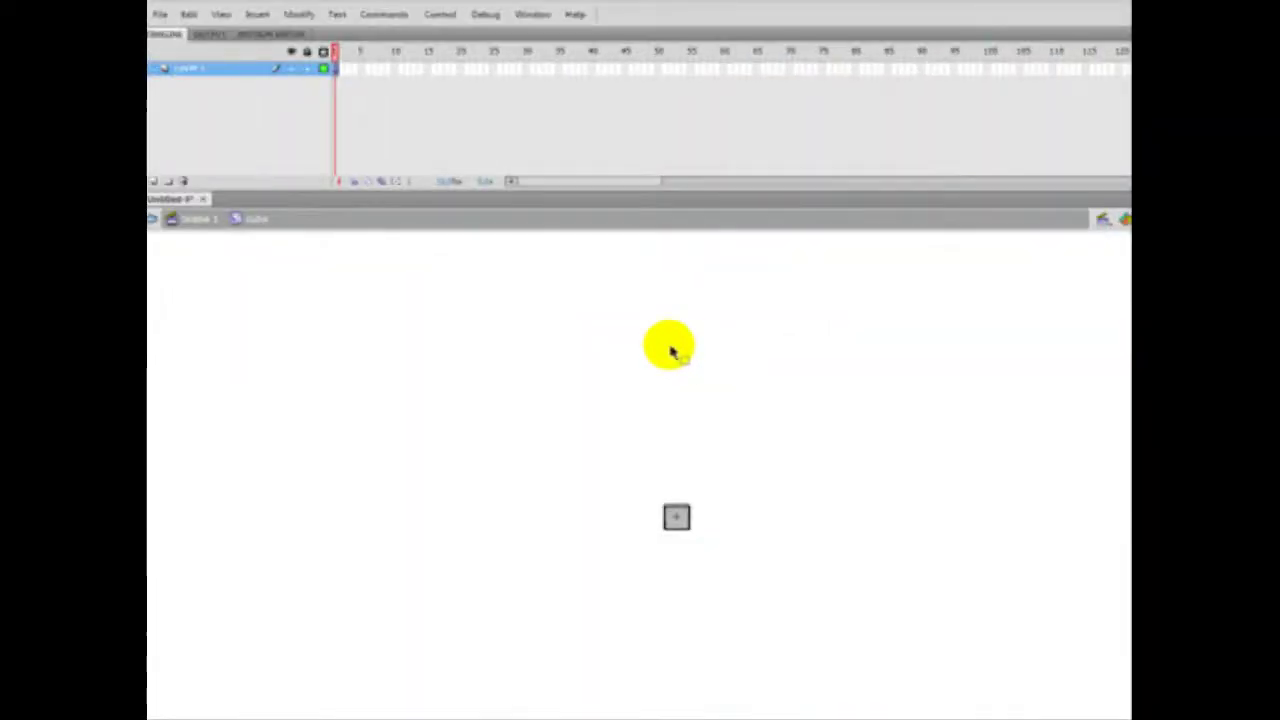
{"action": "left_click", "coordinate": [201, 226]}
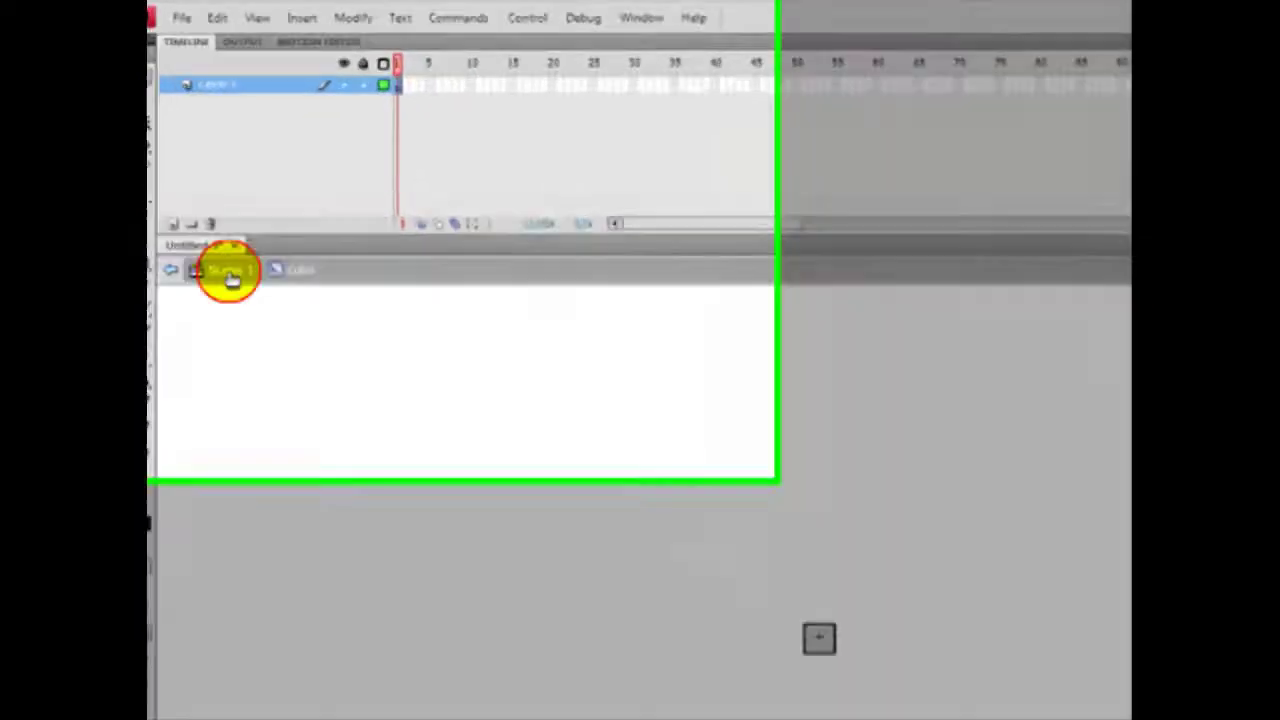
{"action": "left_click", "coordinate": [294, 21]}
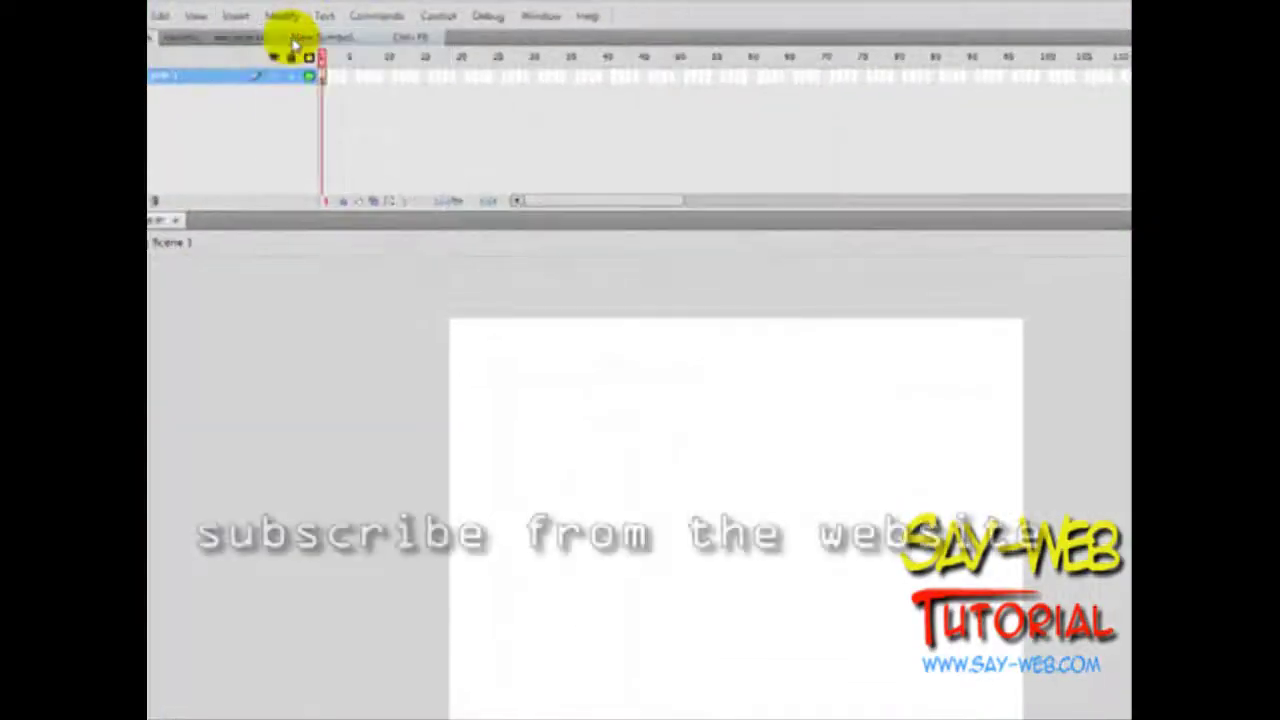
{"action": "left_click", "coordinate": [300, 38]}
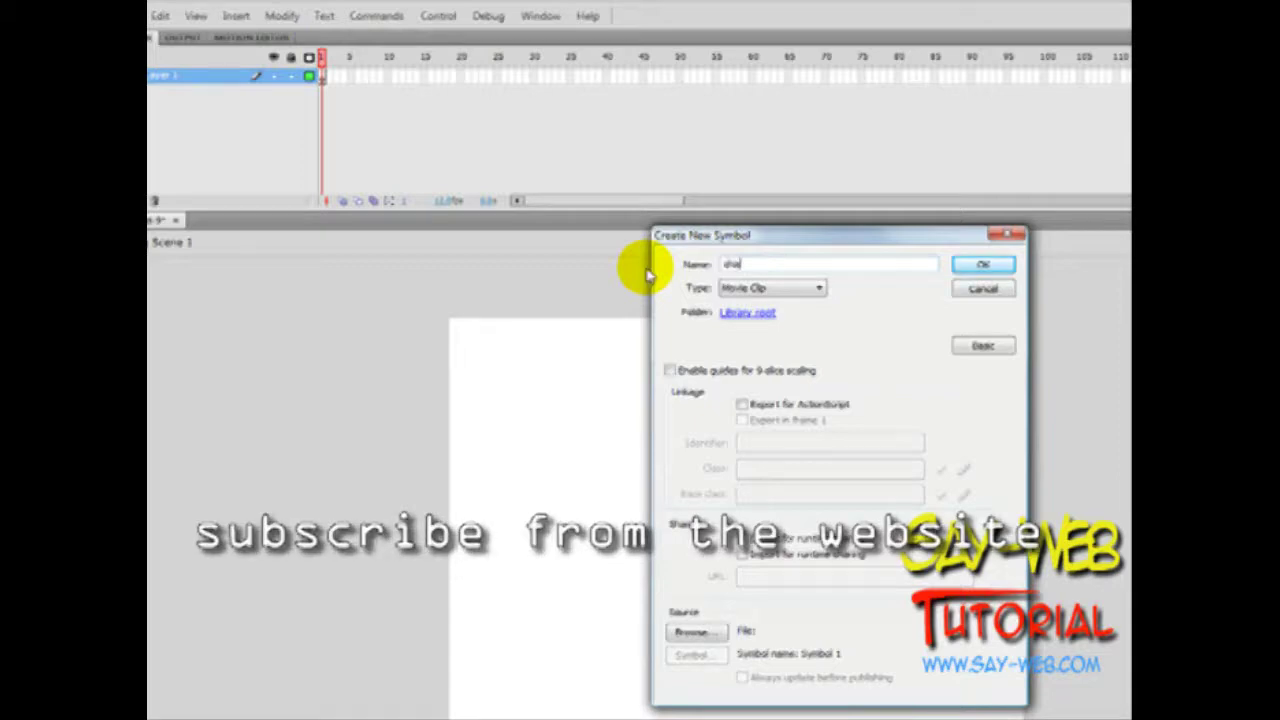
{"action": "key", "text": "Return"}
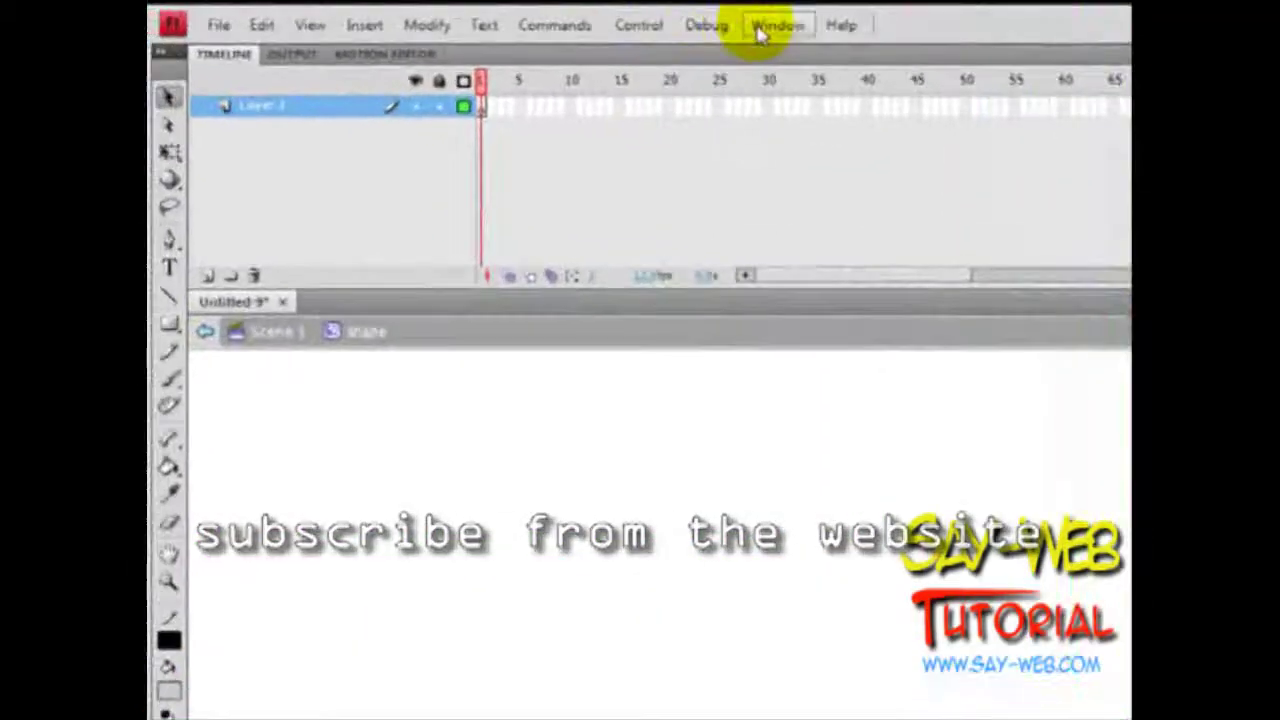
Step: Drag a 'cube' instance from the Library into the shape symbol, then hide the Library
{"action": "left_click", "coordinate": [762, 30]}
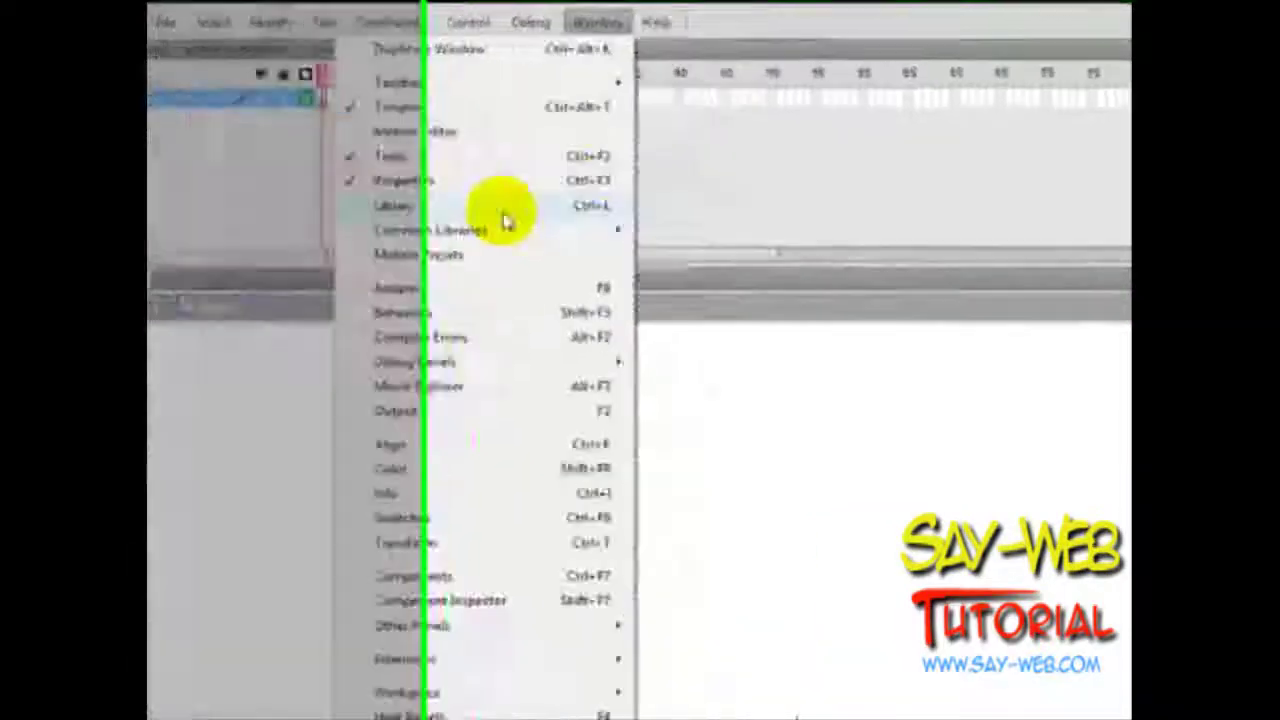
{"action": "left_click", "coordinate": [667, 223]}
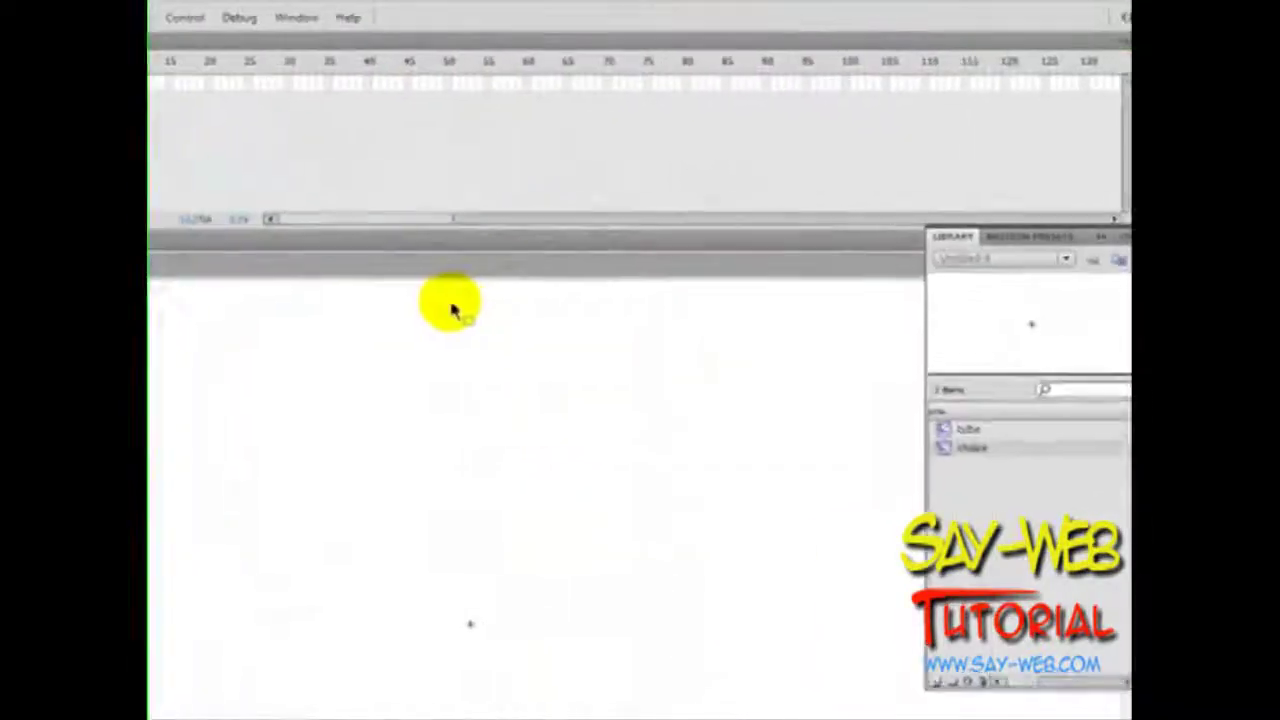
{"action": "left_click", "coordinate": [978, 445]}
{"action": "left_click", "coordinate": [966, 430]}
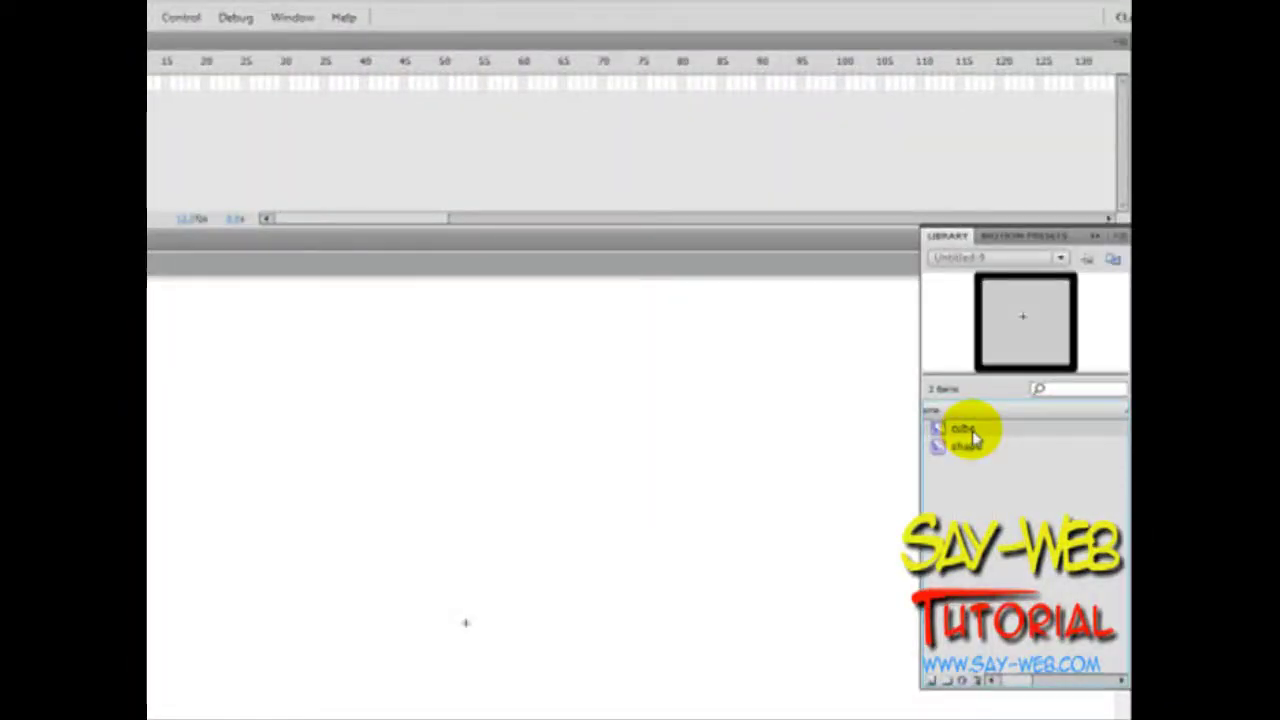
{"action": "left_click_drag", "start_coordinate": [1026, 326], "coordinate": [465, 611]}
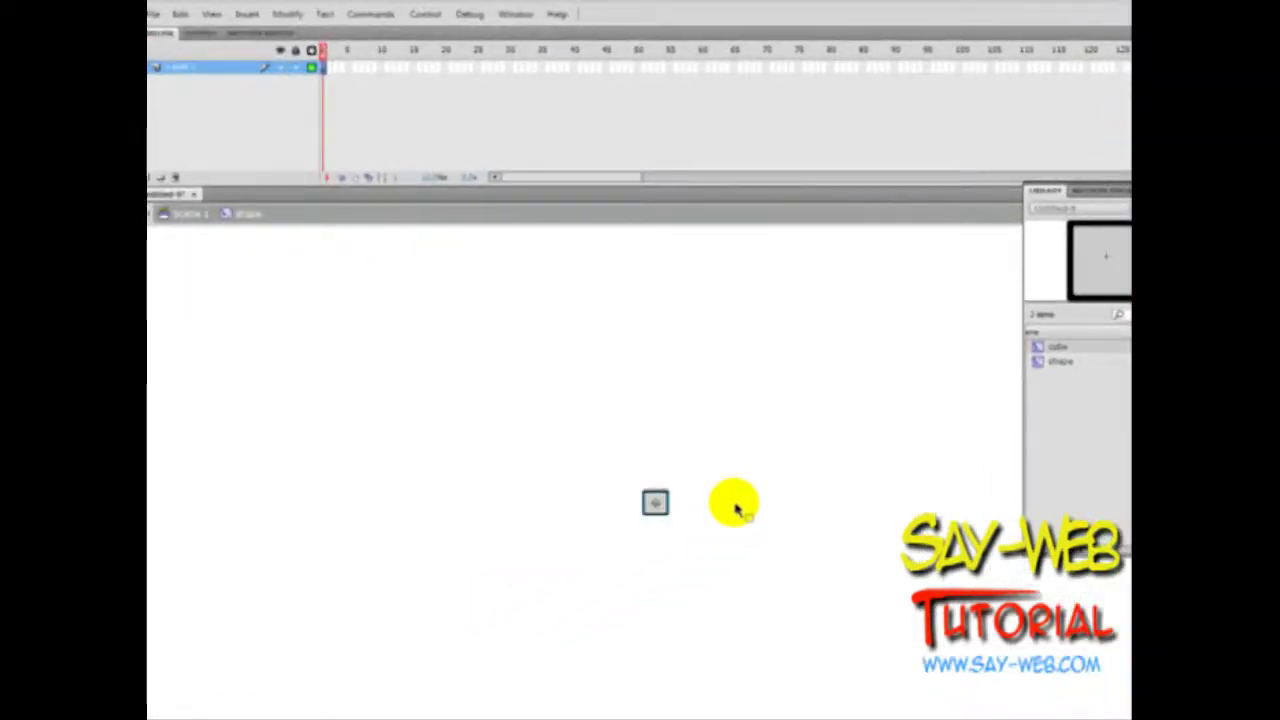
{"action": "left_click", "coordinate": [735, 510]}
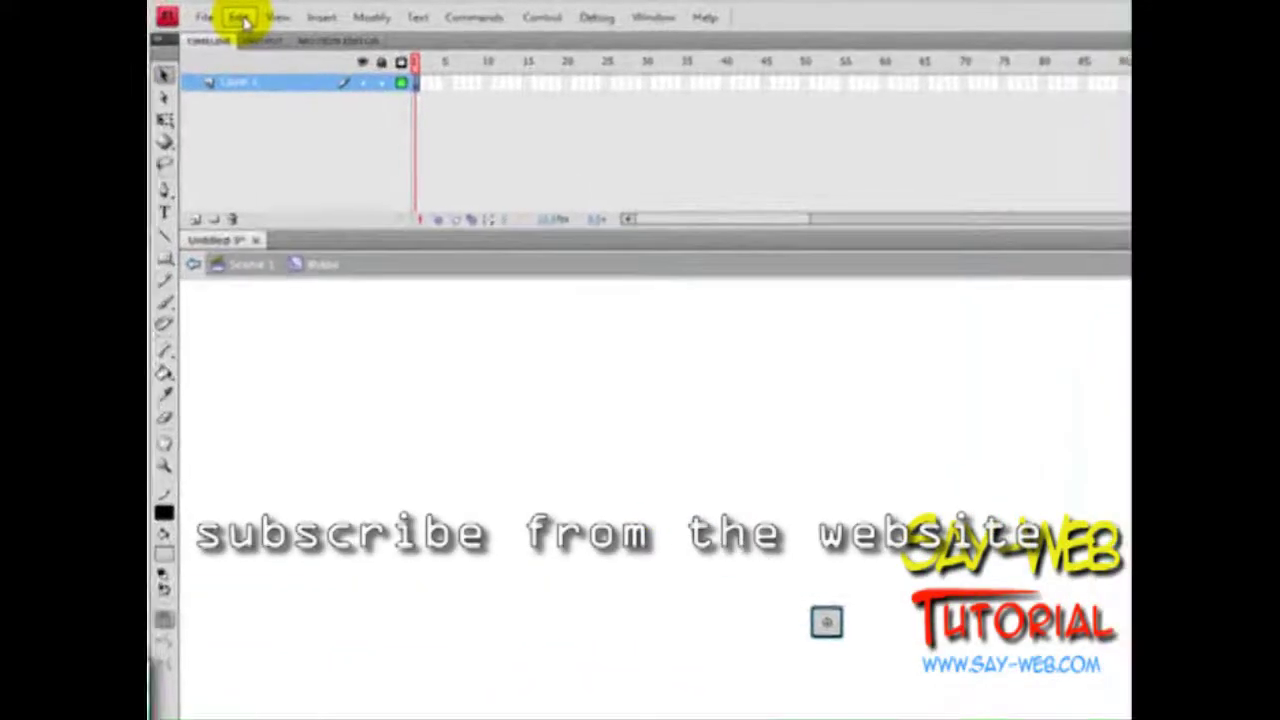
Step: Copy and paste the cube to extend the row of cubes
{"action": "left_click", "coordinate": [180, 14]}
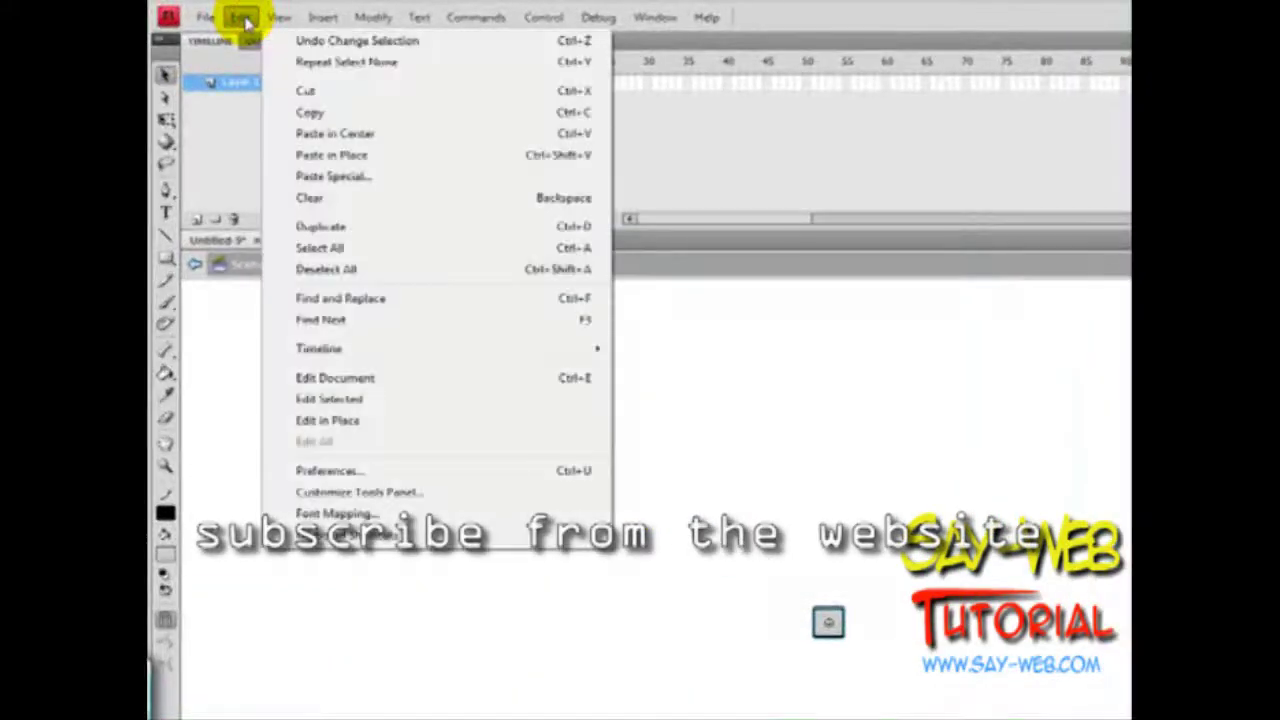
{"action": "left_click", "coordinate": [309, 112]}
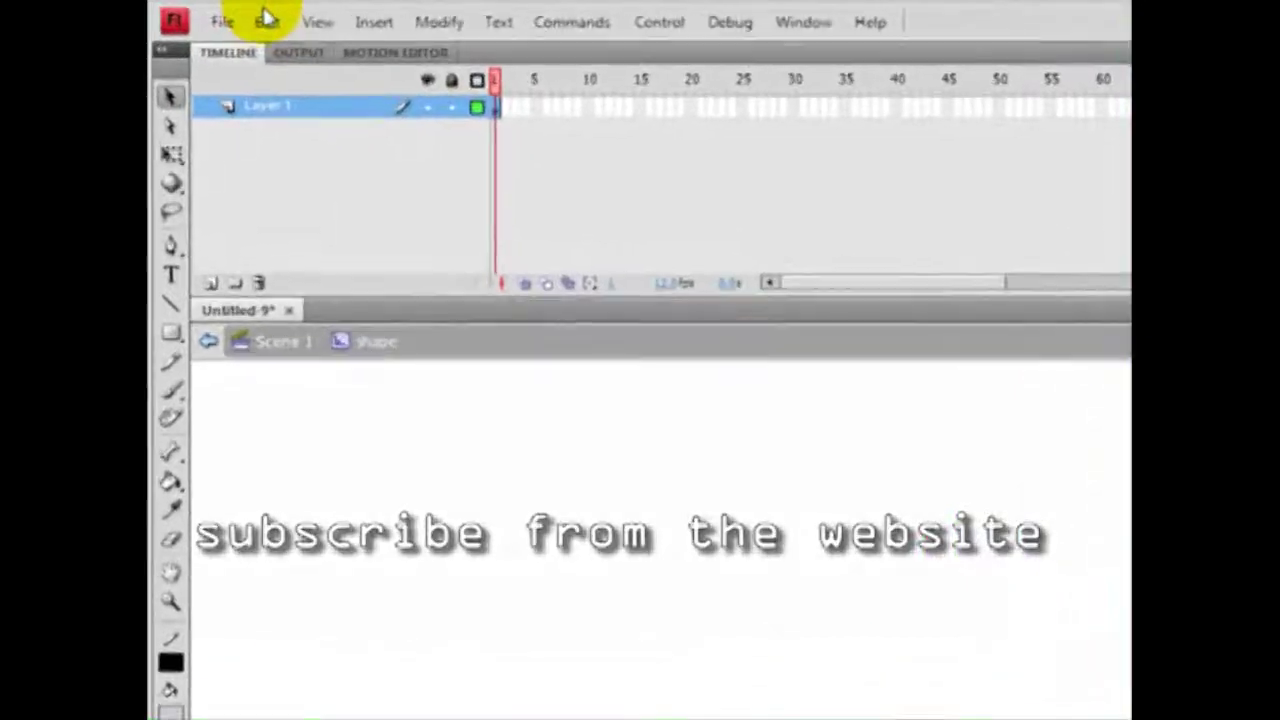
{"action": "left_click", "coordinate": [265, 20]}
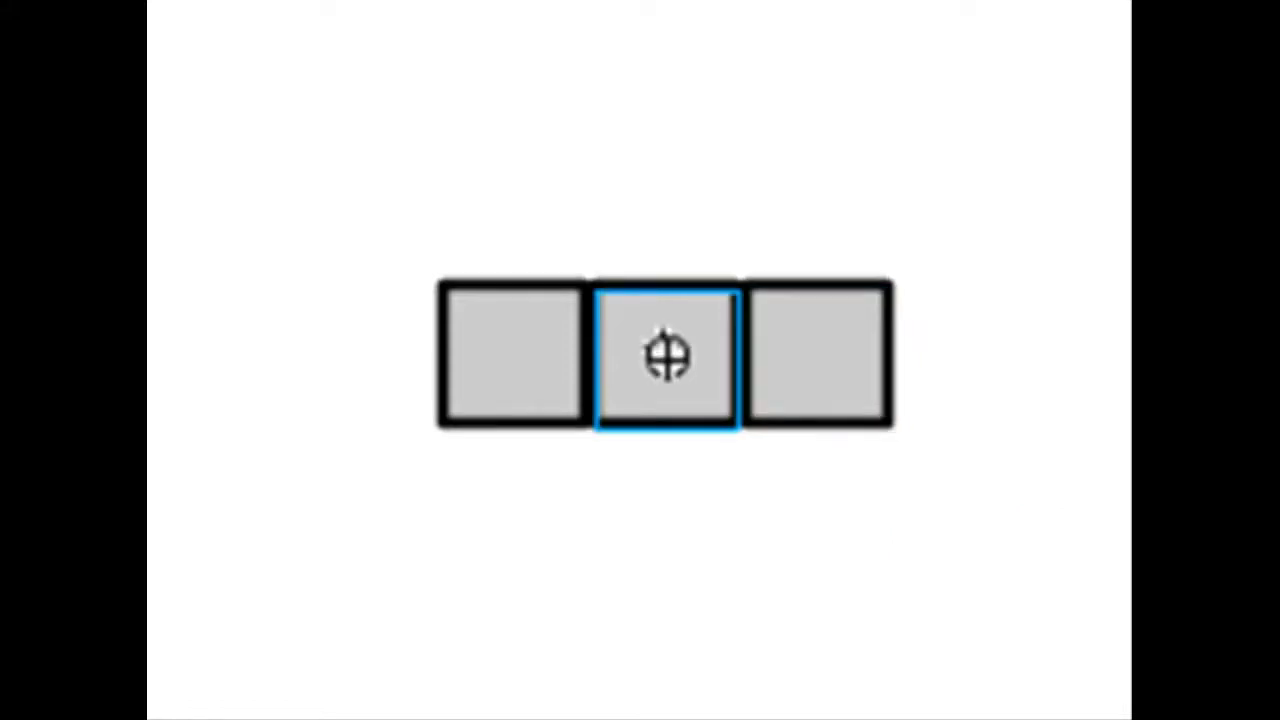
Step: Place a cube copy above the middle cube and apply a Bevel filter to all four cubes
{"action": "left_click_drag", "start_coordinate": [668, 357], "coordinate": [668, 203]}
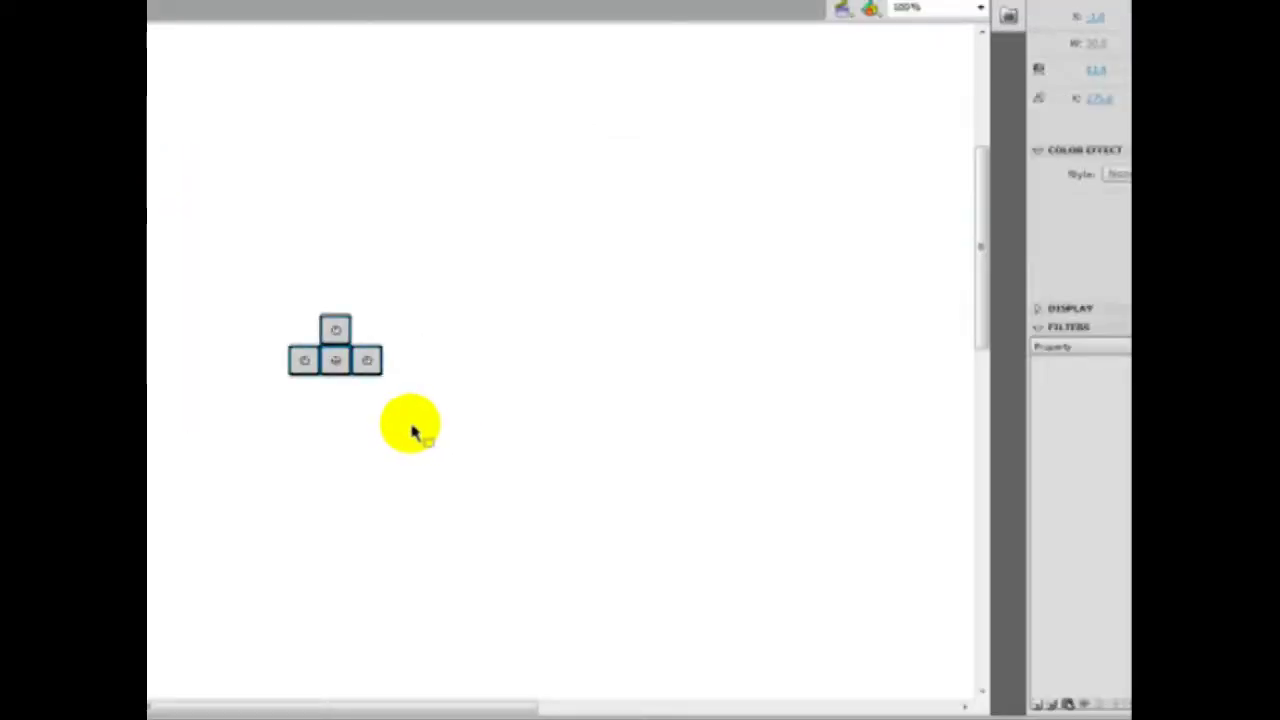
{"action": "left_click", "coordinate": [1042, 705]}
{"action": "left_click", "coordinate": [1075, 621]}
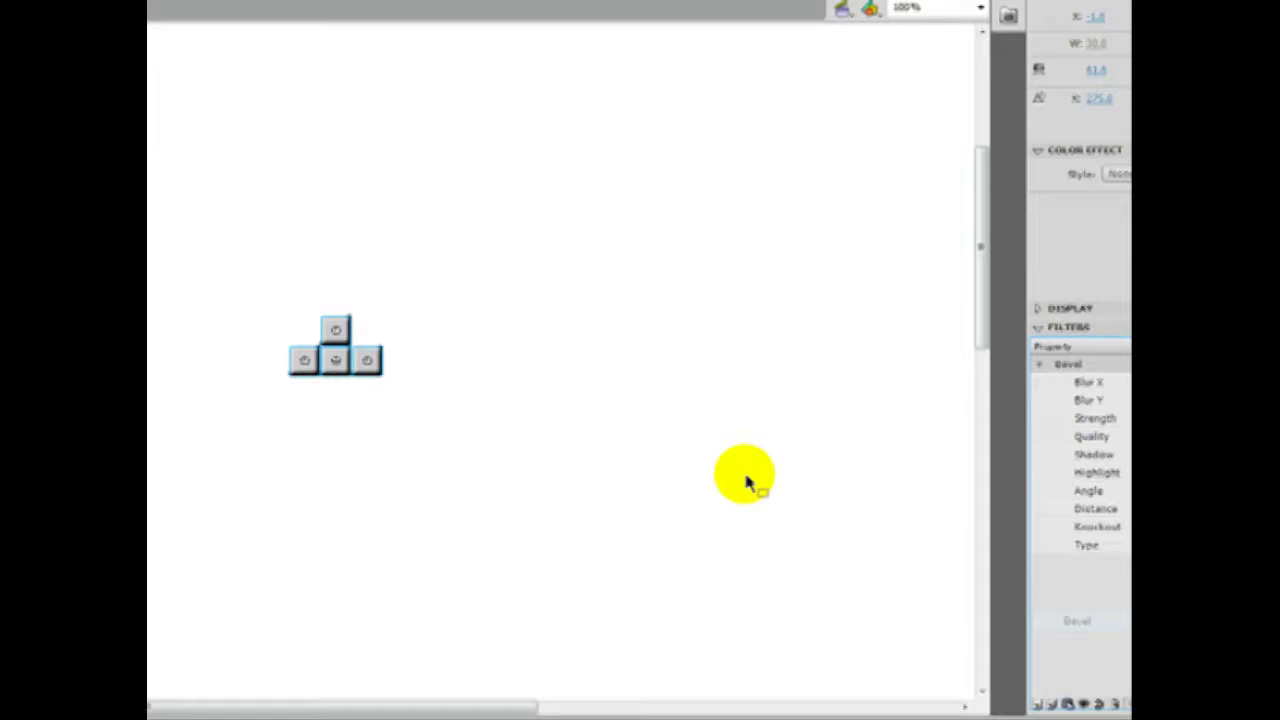
{"action": "left_click", "coordinate": [693, 437]}
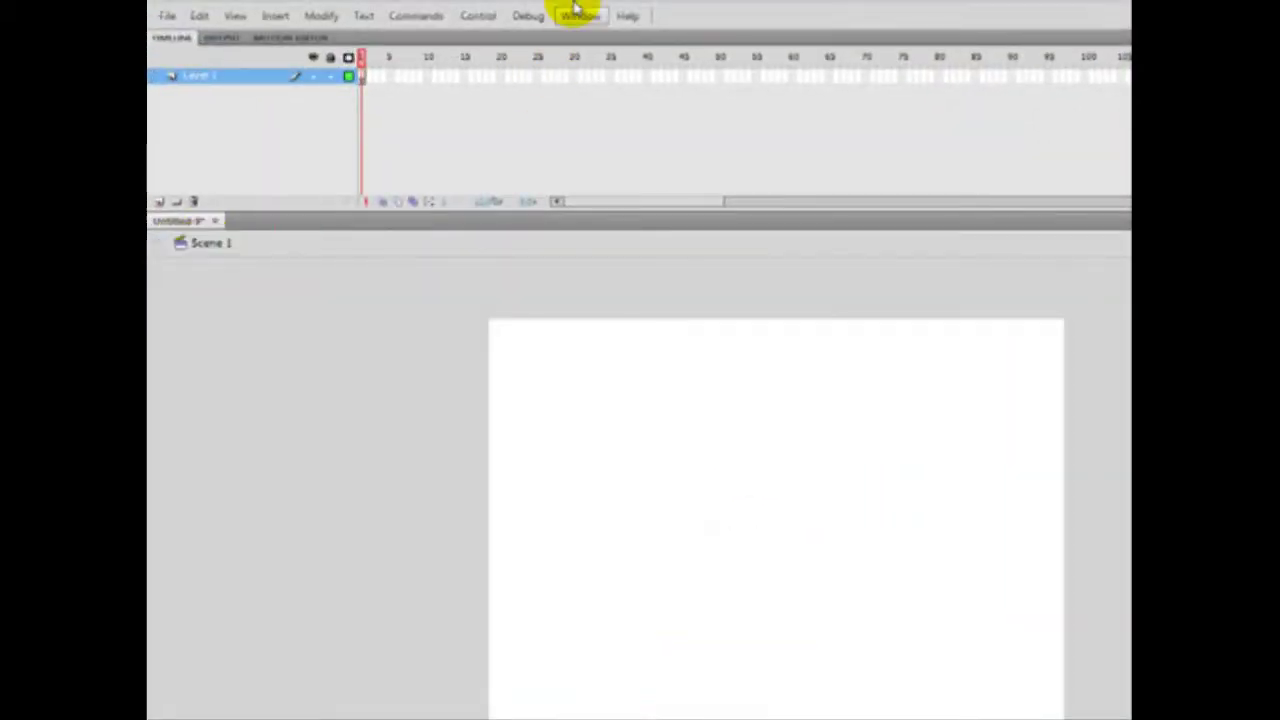
Step: Drag the 'shape' symbol from the Library onto the Scene 1 stage, then close the Library
{"action": "left_click", "coordinate": [580, 18]}
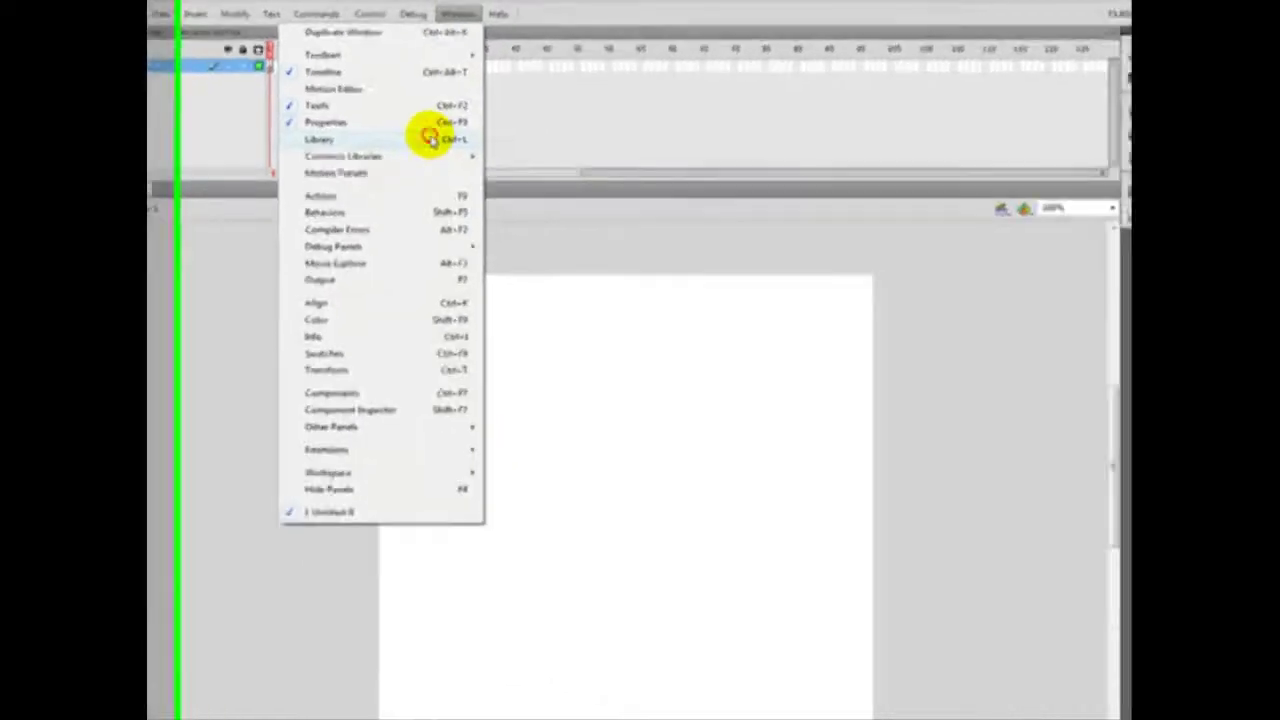
{"action": "left_click", "coordinate": [557, 160]}
{"action": "left_click", "coordinate": [895, 325]}
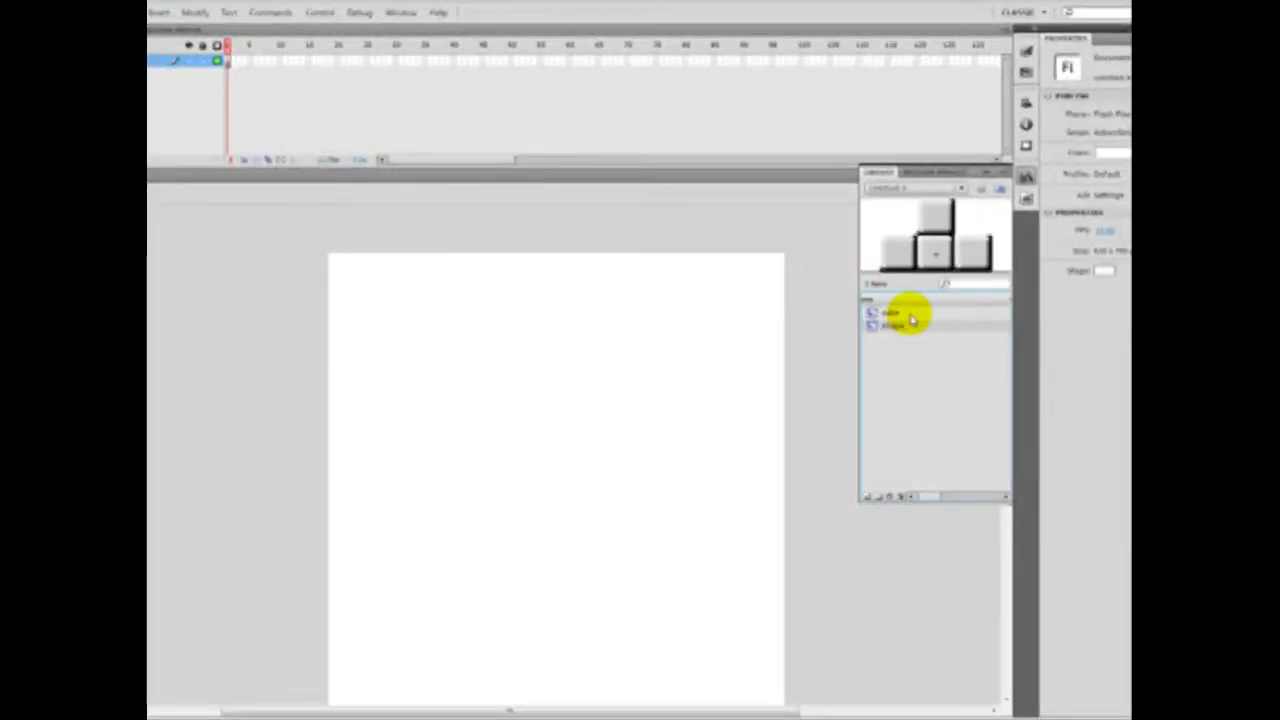
{"action": "left_click_drag", "start_coordinate": [900, 320], "coordinate": [500, 343]}
{"action": "key", "text": "ctrl+l"}
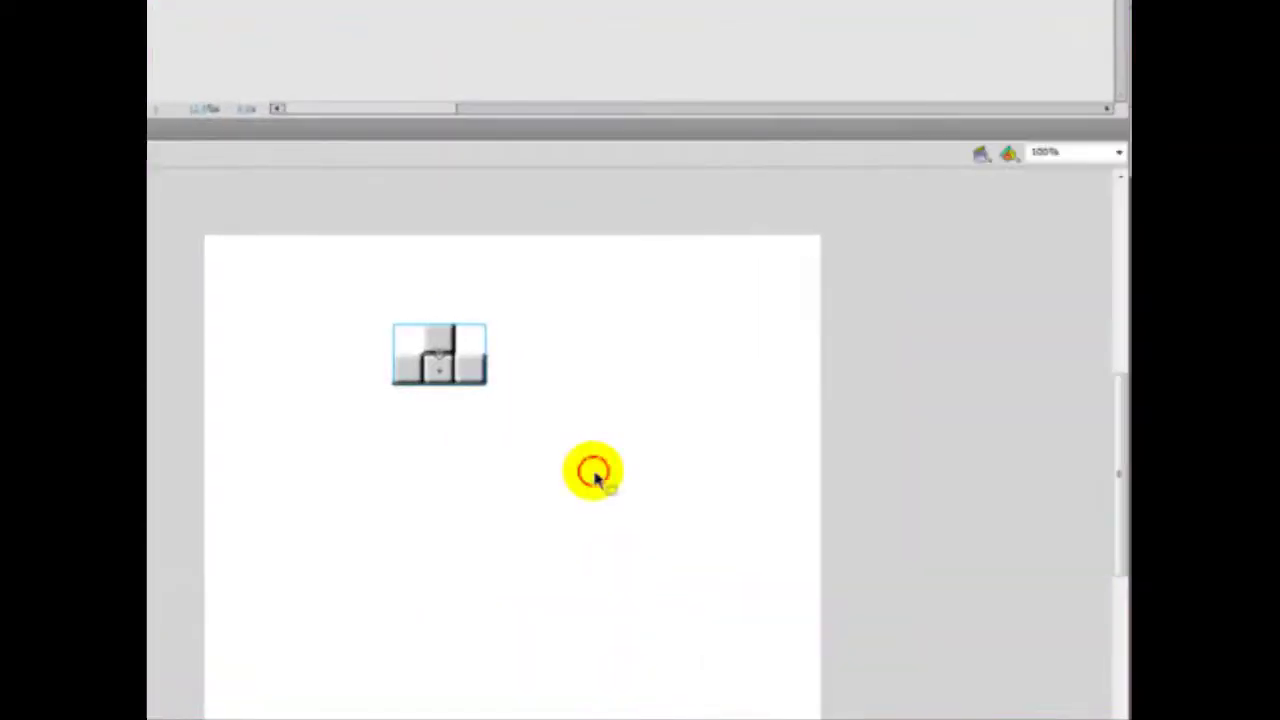